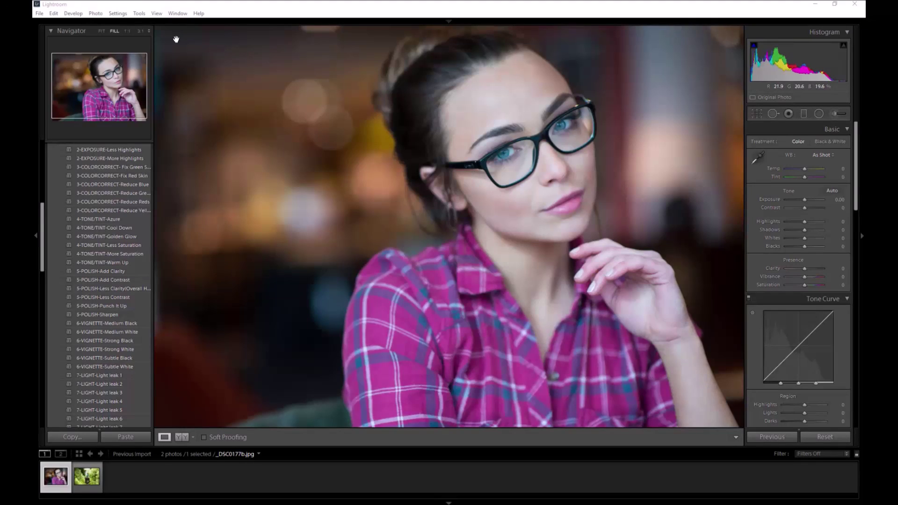
Step: Fit the portrait in view and try the 8-VINTAGE-Matte Spring preset
{"action": "left_click", "coordinate": [102, 31]}
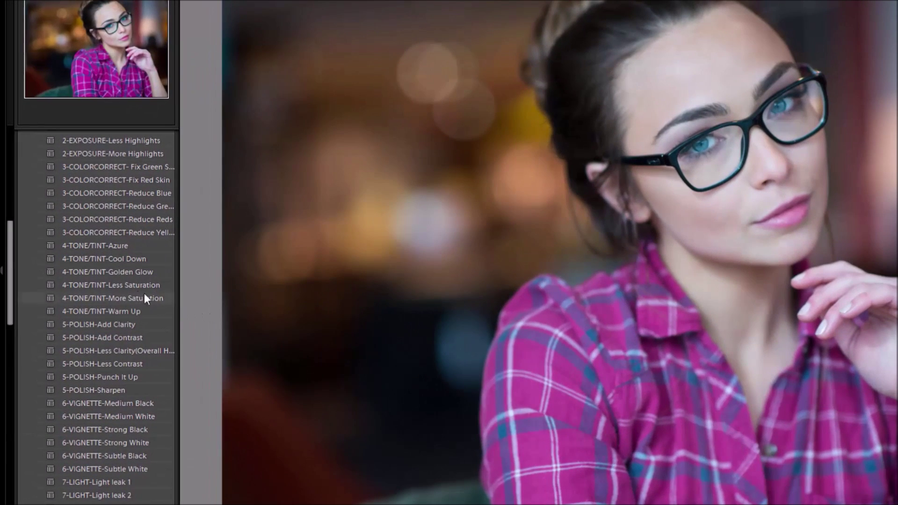
{"action": "scroll", "coordinate": [118, 292], "scroll_direction": "down", "scroll_amount": 3}
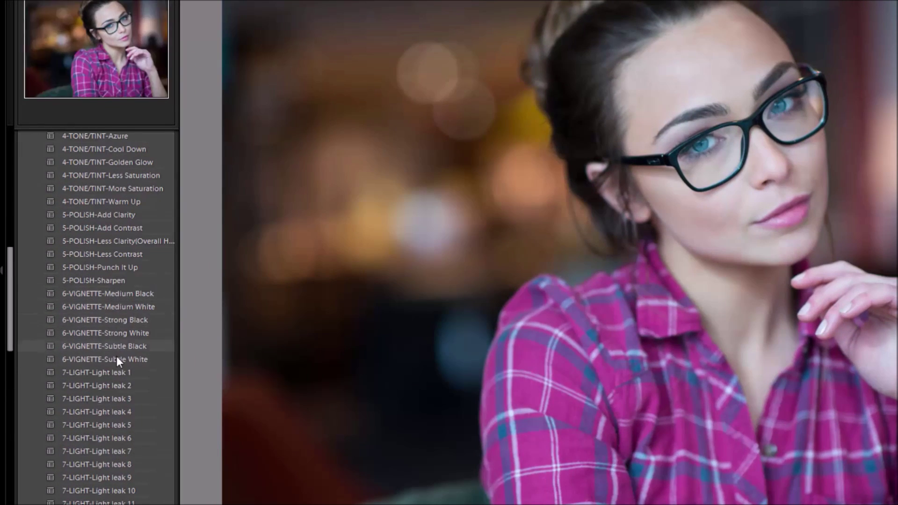
{"action": "scroll", "coordinate": [117, 358], "scroll_direction": "down", "scroll_amount": 3}
{"action": "scroll", "coordinate": [118, 367], "scroll_direction": "down", "scroll_amount": 3}
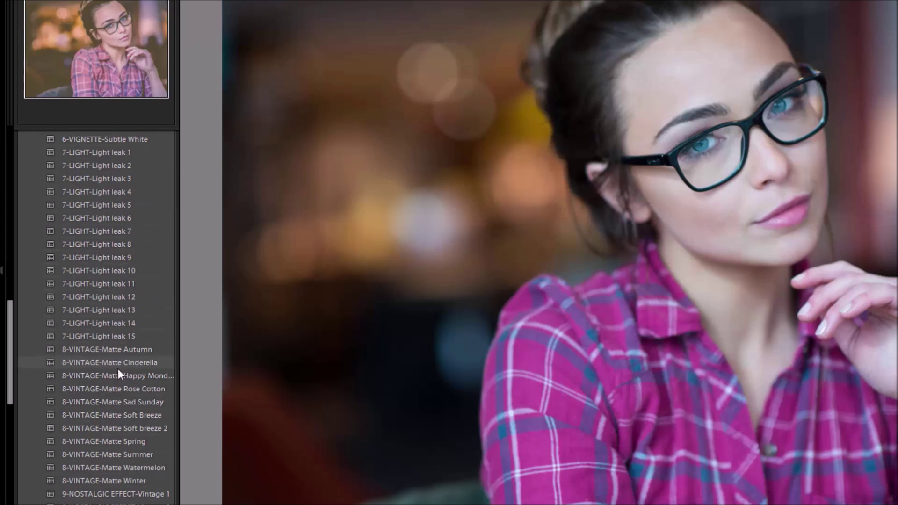
{"action": "left_click", "coordinate": [130, 440]}
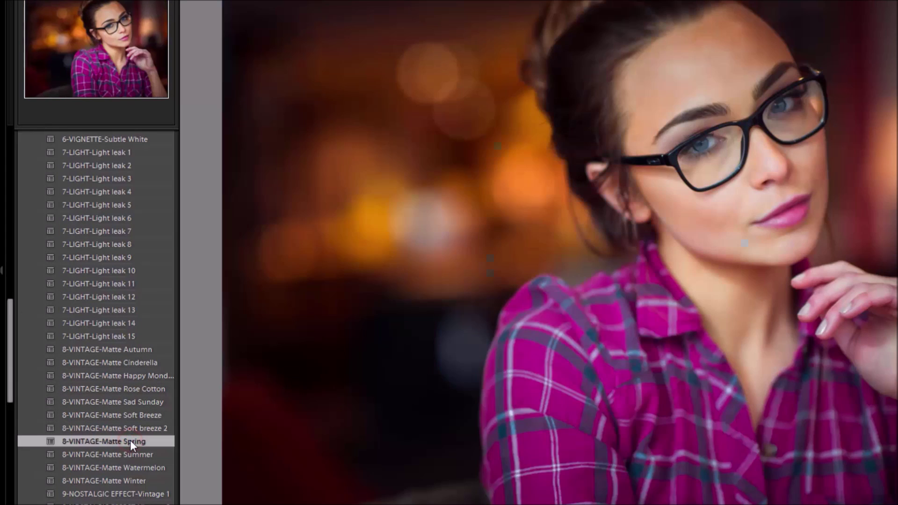
Step: Switch to the 4-TONE/TINT-Less Saturation preset and check the glasses bridge up close
{"action": "scroll", "coordinate": [131, 393], "scroll_direction": "up", "scroll_amount": 3}
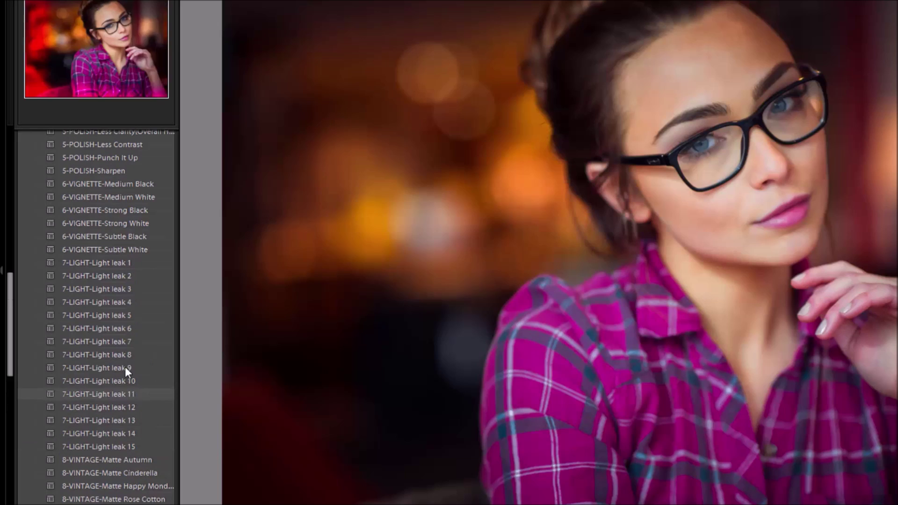
{"action": "scroll", "coordinate": [126, 374], "scroll_direction": "up", "scroll_amount": 3}
{"action": "scroll", "coordinate": [115, 332], "scroll_direction": "up", "scroll_amount": 3}
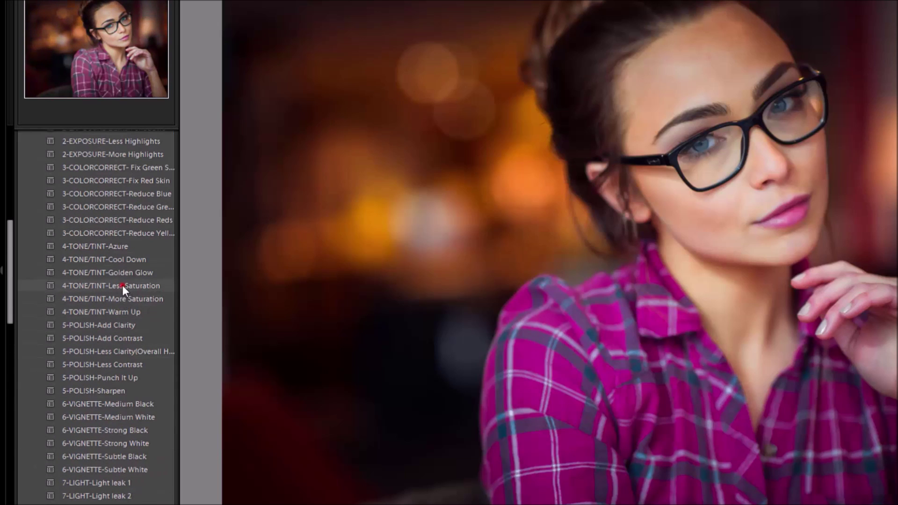
{"action": "left_click", "coordinate": [122, 285]}
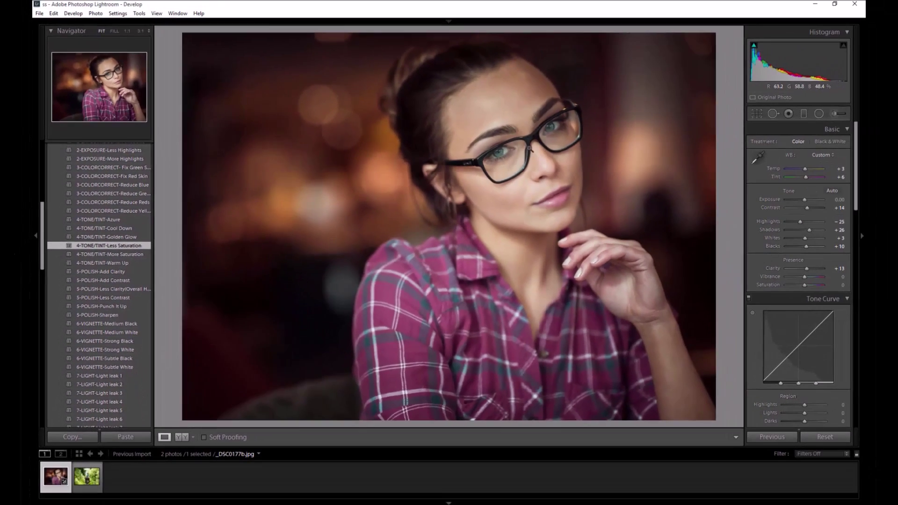
{"action": "left_click_drag", "start_coordinate": [535, 151], "coordinate": [528, 183]}
{"action": "left_click", "coordinate": [457, 165]}
Step: Choose the COLOR-Cooler effect for the Adjustment Brush
{"action": "left_click", "coordinate": [114, 31]}
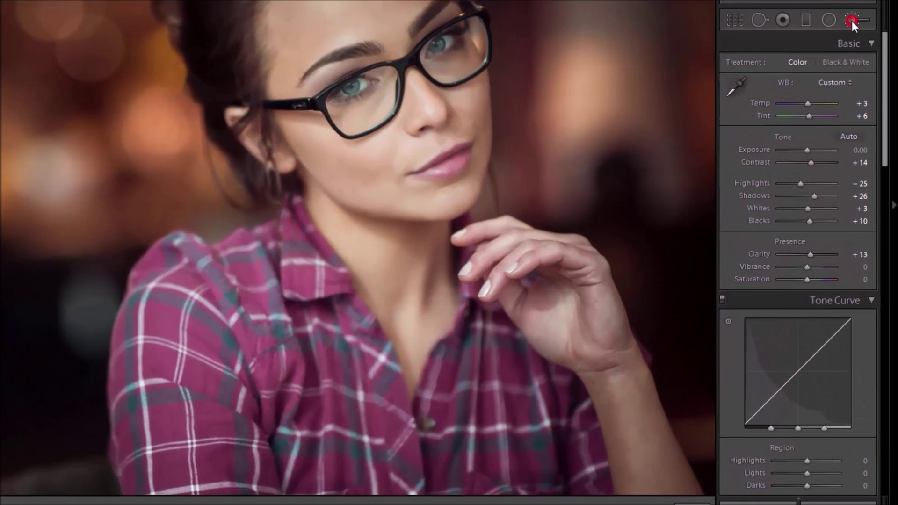
{"action": "left_click", "coordinate": [837, 114]}
{"action": "left_click", "coordinate": [815, 64]}
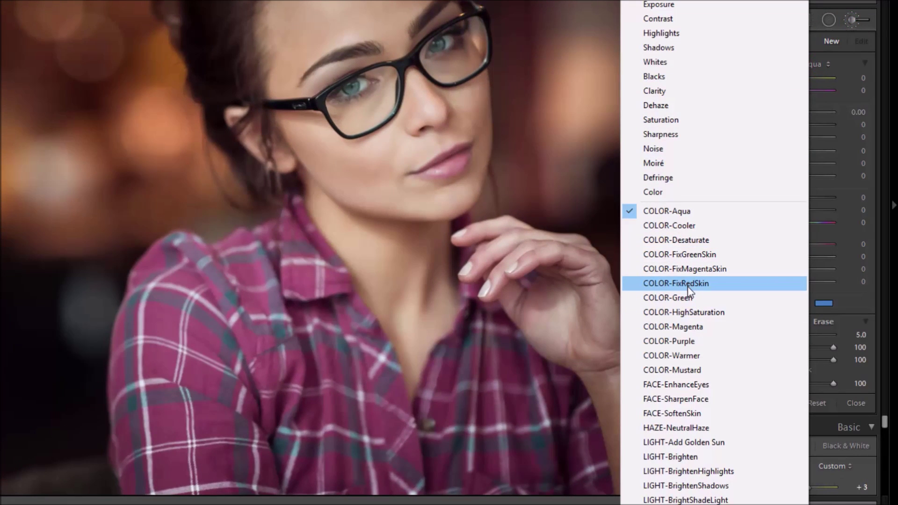
{"action": "left_click", "coordinate": [677, 227]}
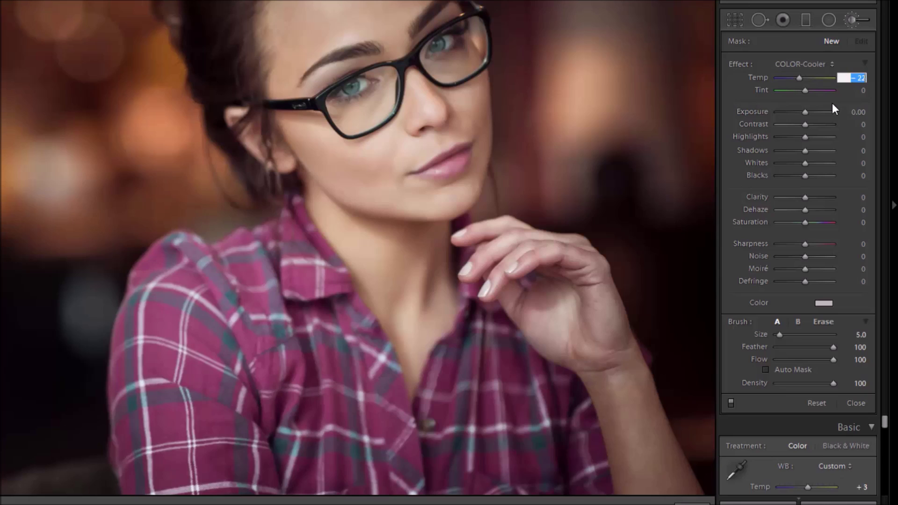
Step: Set the brush Temp to -29, Tint to 48 and Saturation to -14
{"action": "type", "text": "-29"}
{"action": "left_click", "coordinate": [862, 90]}
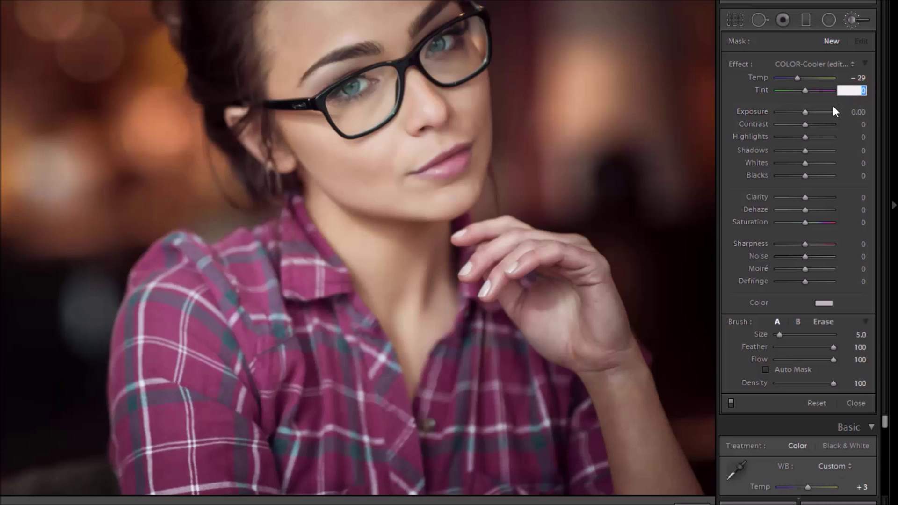
{"action": "type", "text": "48"}
{"action": "left_click", "coordinate": [859, 224]}
{"action": "type", "text": "-14"}
{"action": "left_click", "coordinate": [753, 232]}
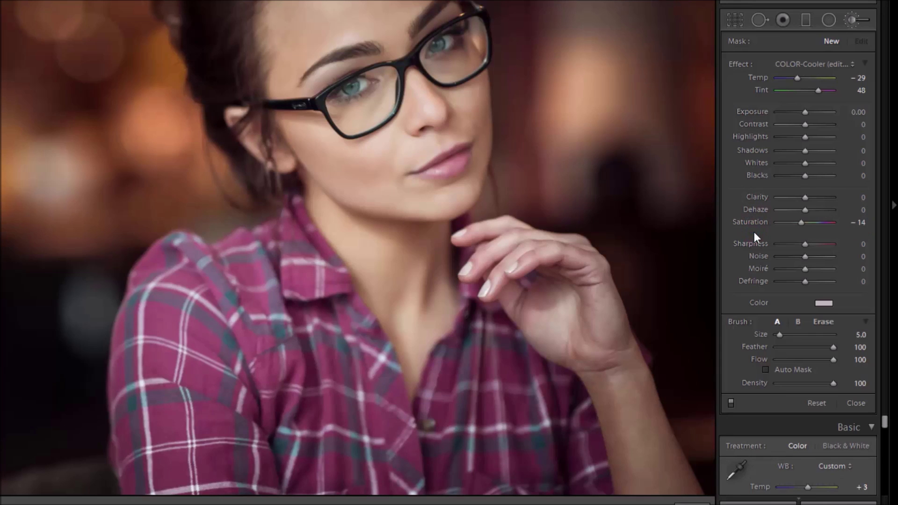
Step: Paint the COLOR-Cooler brush over the eyes at 1:1 zoom, then finish and fit the view
{"action": "key", "text": "z"}
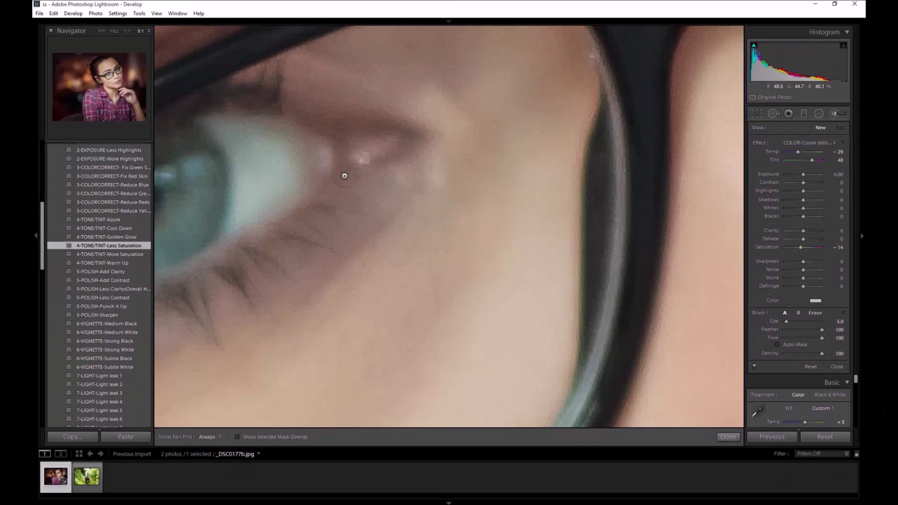
{"action": "left_click", "coordinate": [126, 31]}
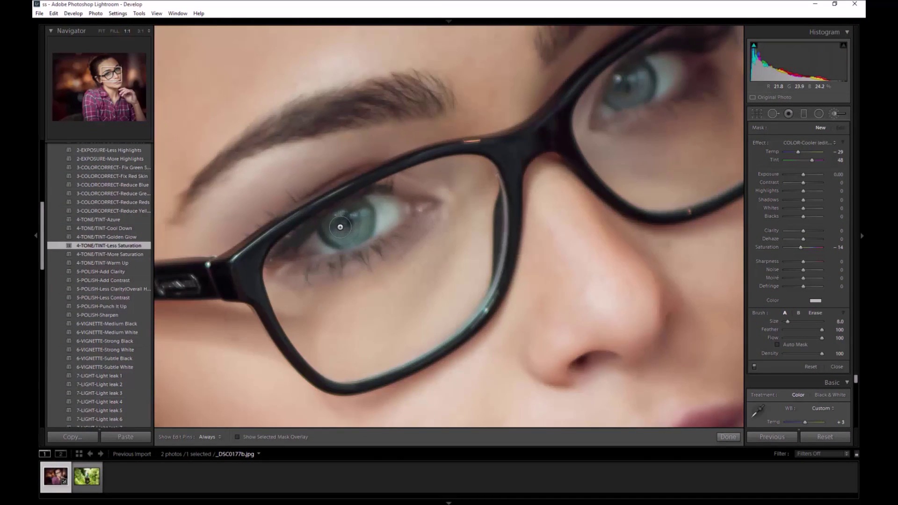
{"action": "left_click_drag", "start_coordinate": [334, 226], "coordinate": [357, 236]}
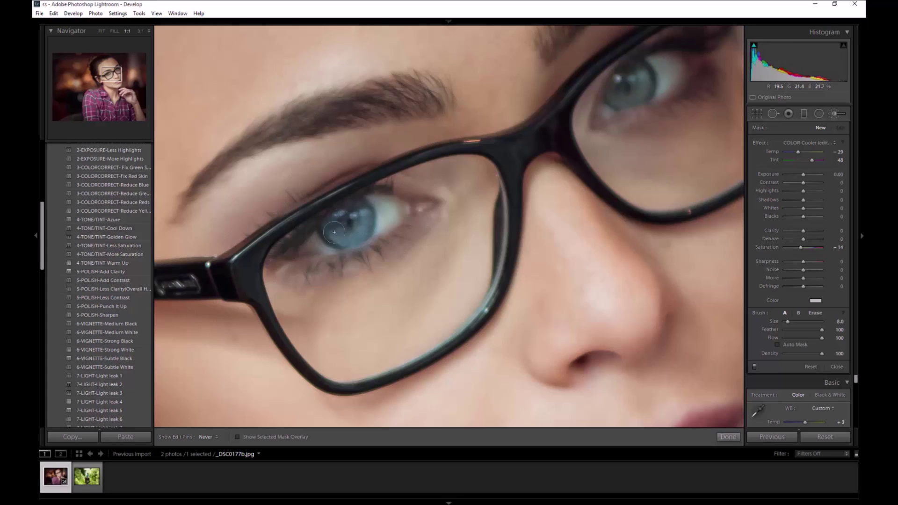
{"action": "key", "text": "h"}
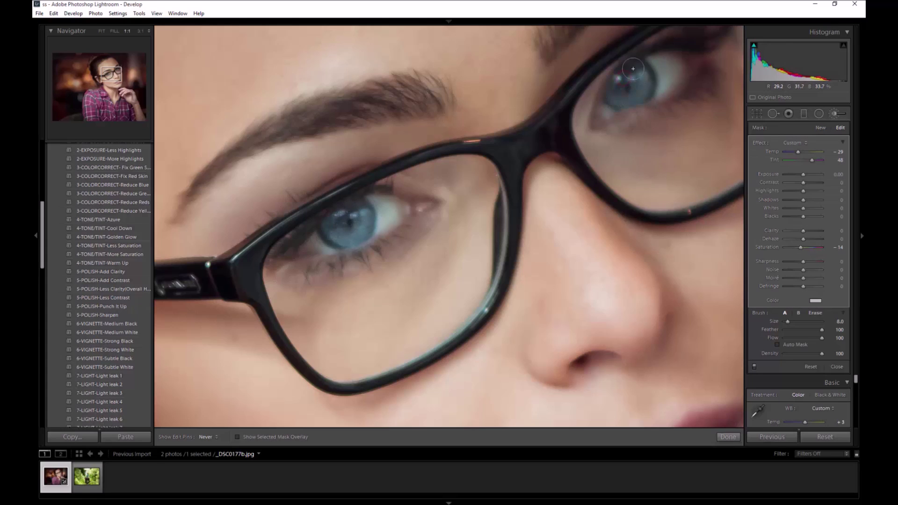
{"action": "left_click", "coordinate": [729, 437]}
{"action": "left_click", "coordinate": [565, 278]}
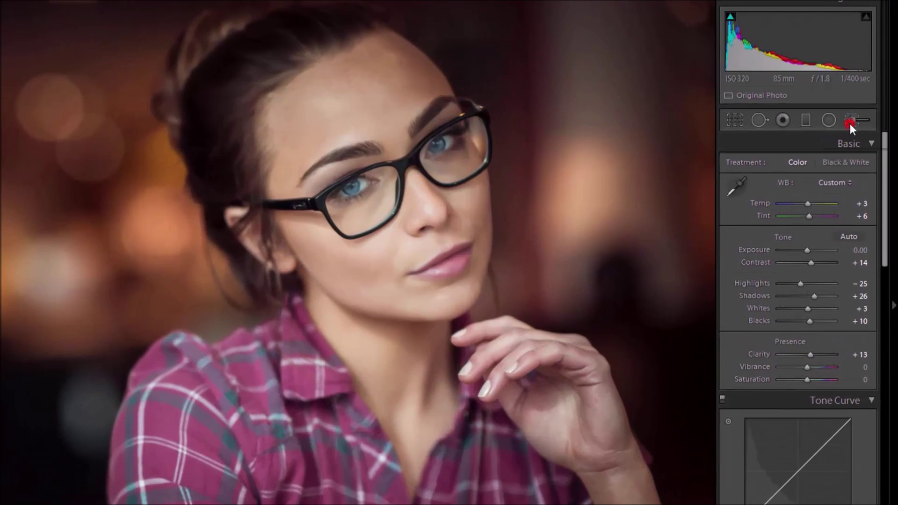
Step: Paint both irises with a new Exposure 0.48 brush, resizing the brush as needed
{"action": "left_click", "coordinate": [849, 123]}
{"action": "left_click_drag", "start_coordinate": [806, 212], "coordinate": [810, 212]}
{"action": "key", "text": "bracketright"}
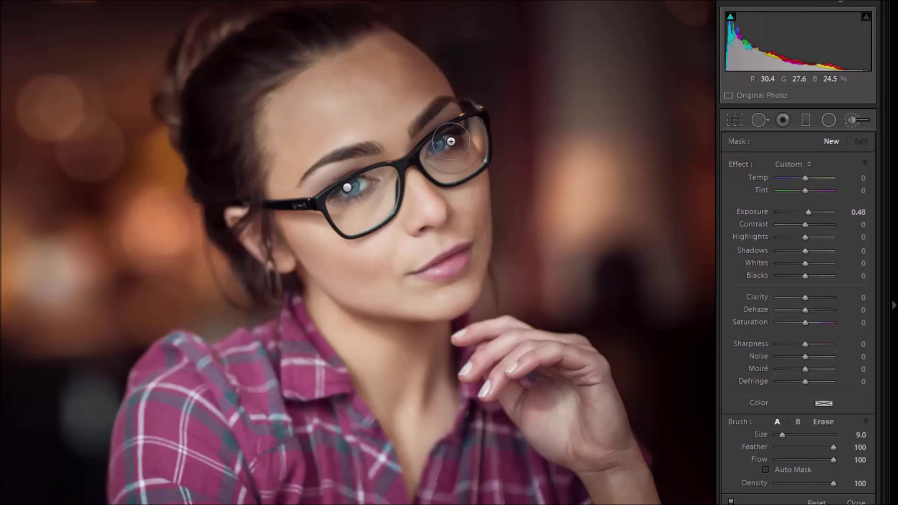
{"action": "left_click", "coordinate": [451, 141]}
{"action": "key", "text": "bracketleft"}
{"action": "key", "text": "bracketleft"}
{"action": "key", "text": "bracketleft"}
{"action": "left_click_drag", "start_coordinate": [433, 151], "coordinate": [453, 137]}
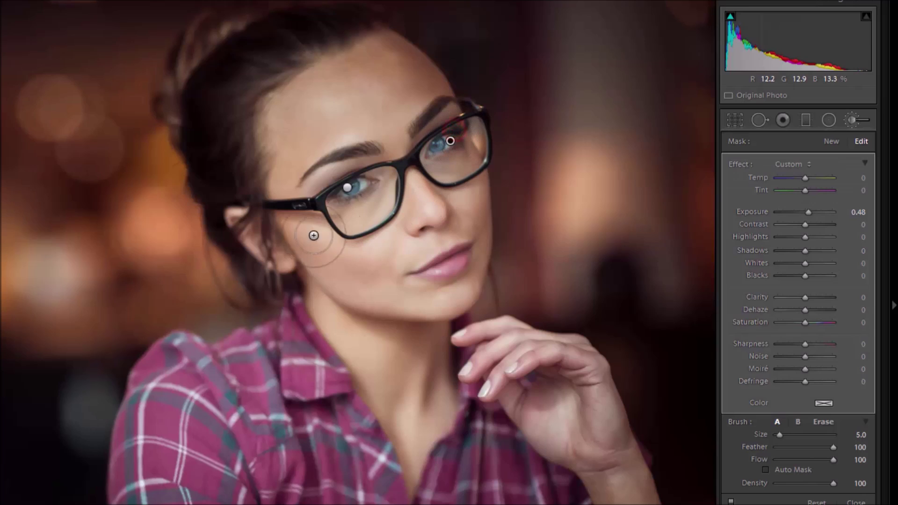
{"action": "key", "text": "bracketright"}
{"action": "key", "text": "bracketright"}
{"action": "key", "text": "bracketright"}
{"action": "left_click_drag", "start_coordinate": [359, 186], "coordinate": [364, 186]}
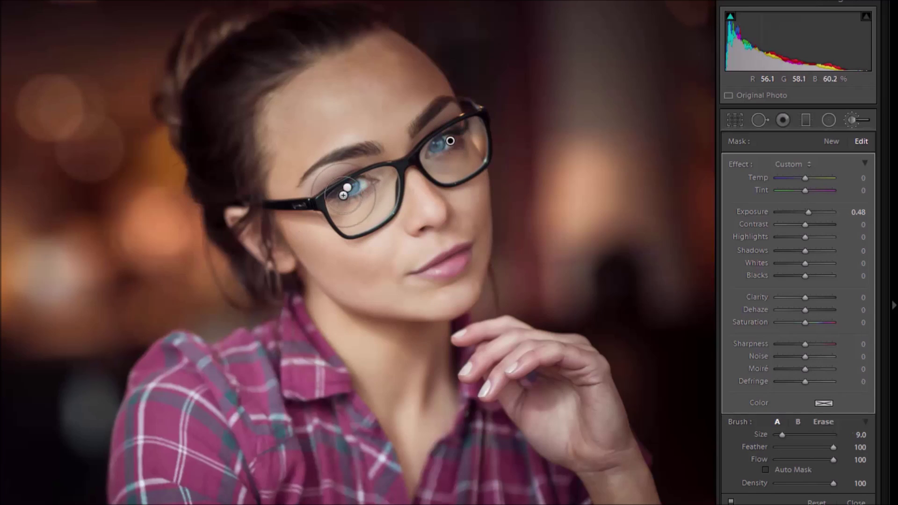
{"action": "key", "text": "bracketright"}
{"action": "key", "text": "bracketright"}
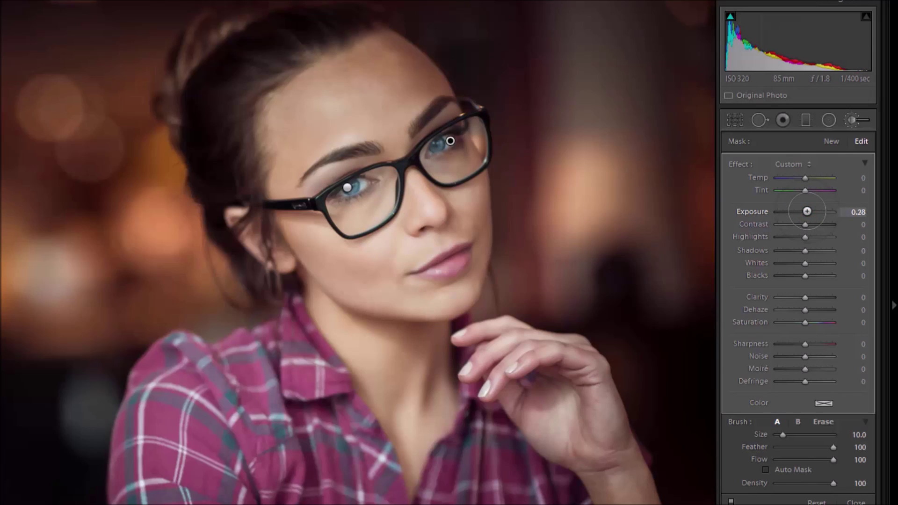
Step: Lower the eye brightening to Exposure 0.28, compare it on and off, and close the brush
{"action": "left_click_drag", "start_coordinate": [807, 212], "coordinate": [806, 212]}
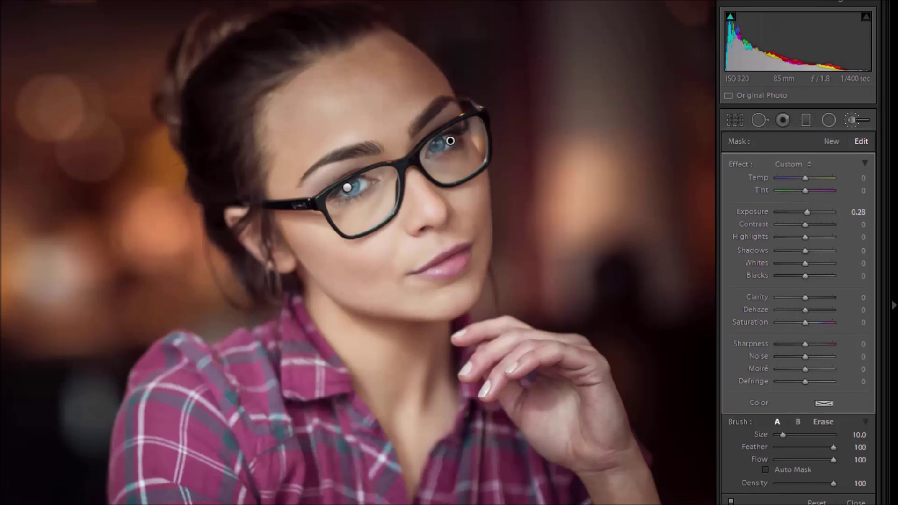
{"action": "left_click", "coordinate": [731, 501]}
{"action": "left_click", "coordinate": [731, 502]}
{"action": "key", "text": "k"}
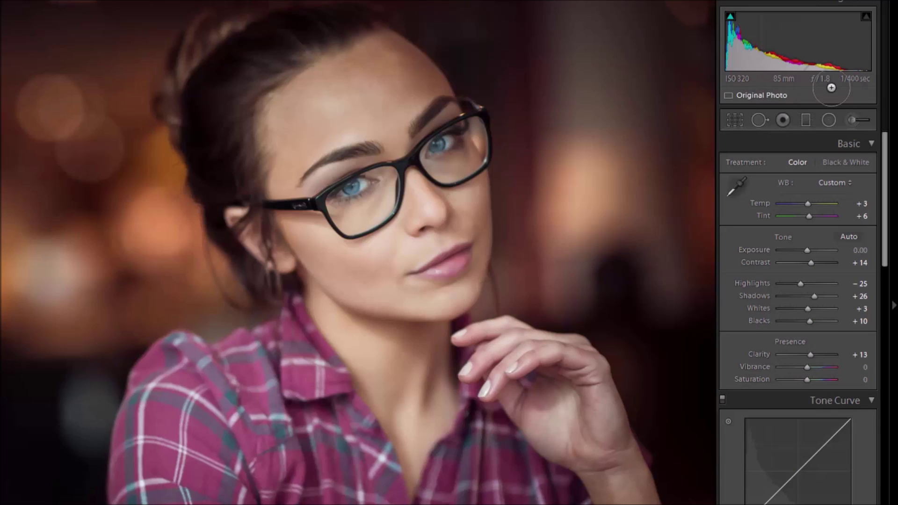
Step: Reopen the brush panel to inspect the eye cooling and brightening adjustments
{"action": "left_click", "coordinate": [853, 120]}
{"action": "left_click", "coordinate": [454, 141]}
{"action": "left_click", "coordinate": [347, 188]}
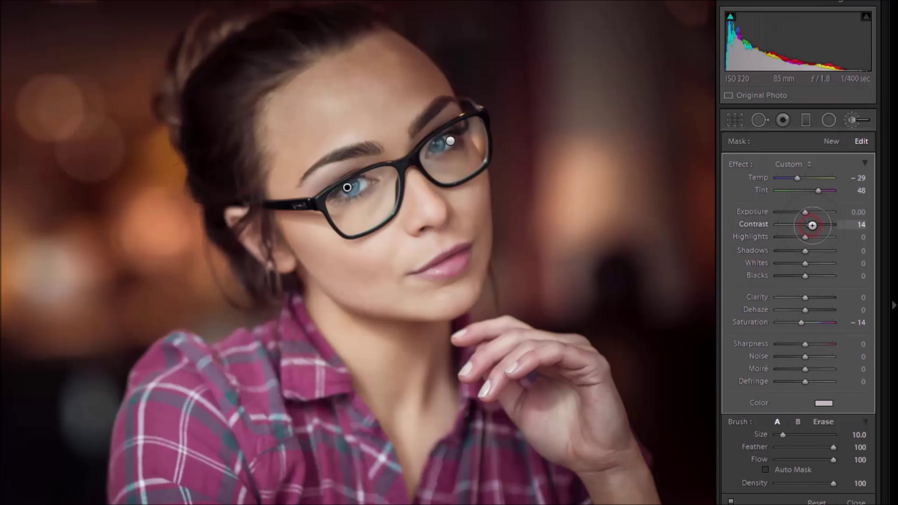
{"action": "left_click", "coordinate": [450, 141]}
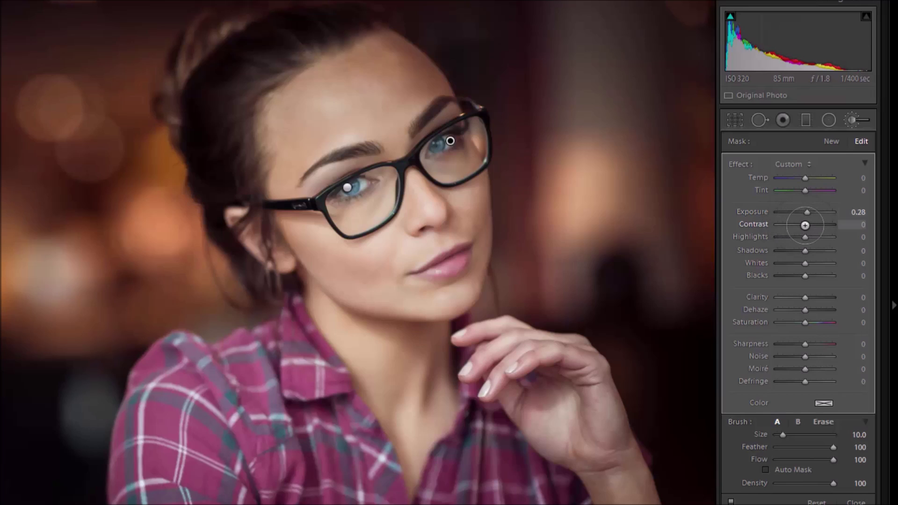
{"action": "key", "text": "k"}
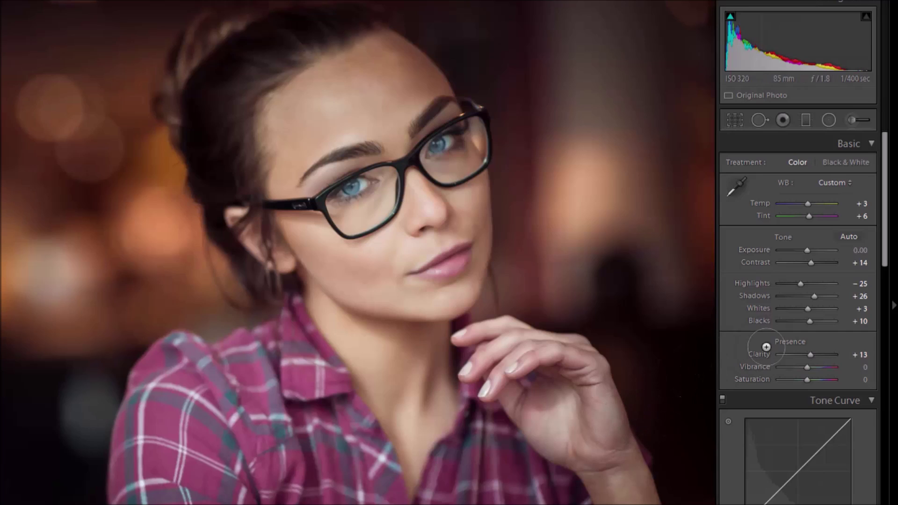
{"action": "left_click", "coordinate": [849, 120]}
Step: Reset the brush effect sliders and set a warmer Temp of 14
{"action": "left_click", "coordinate": [861, 178]}
{"action": "double_click", "coordinate": [741, 164]}
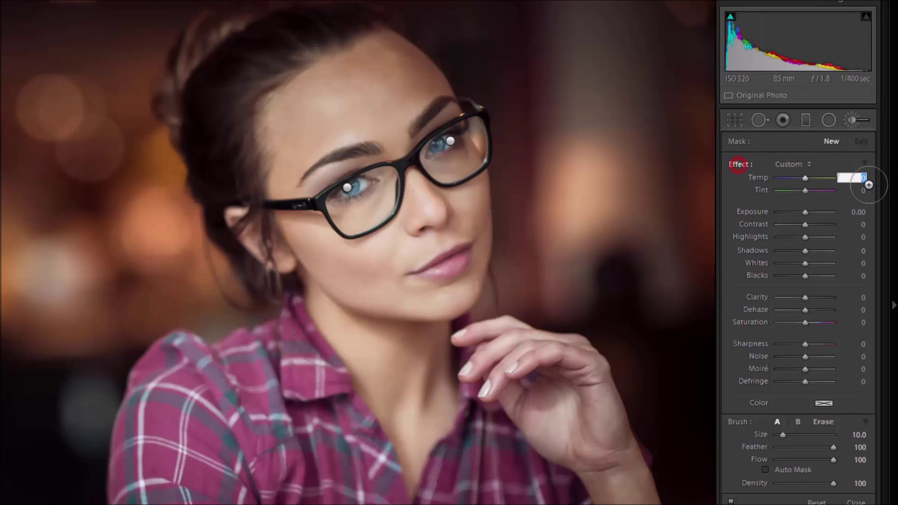
{"action": "left_click", "coordinate": [859, 179]}
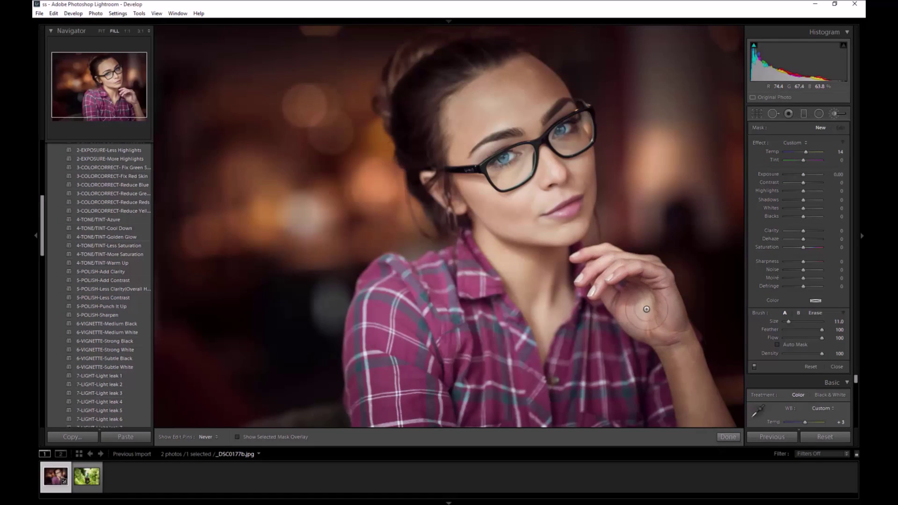
{"action": "left_click", "coordinate": [728, 437]}
Step: Compare against the Before view, then set the global Whites to +33
{"action": "key", "text": "backslash"}
{"action": "key", "text": "backslash"}
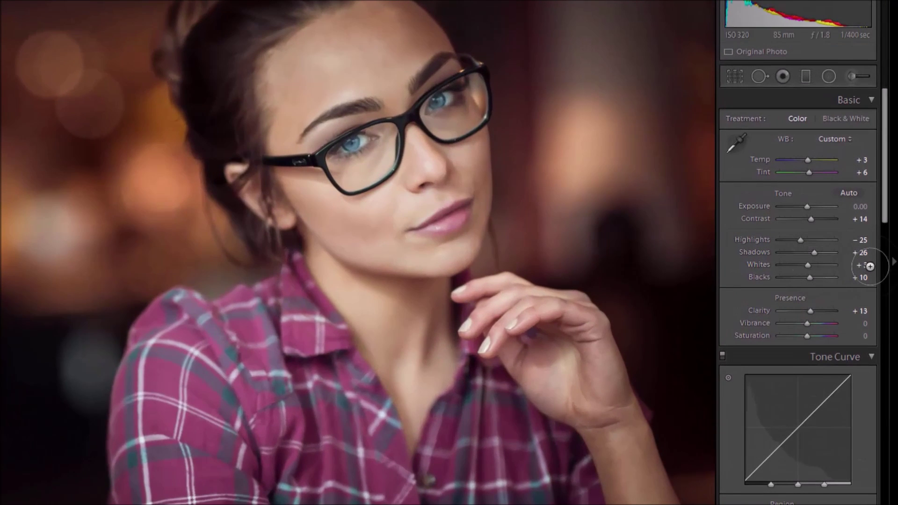
{"action": "left_click", "coordinate": [866, 266]}
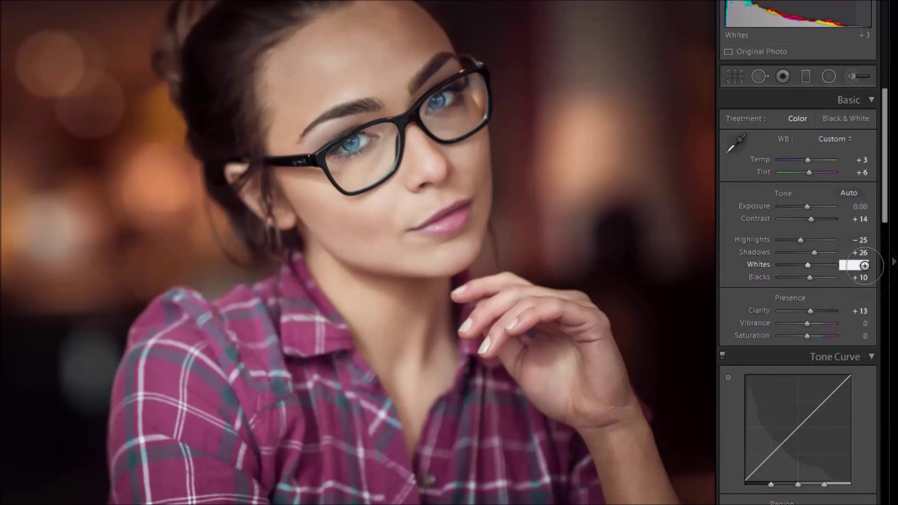
{"action": "type", "text": "33"}
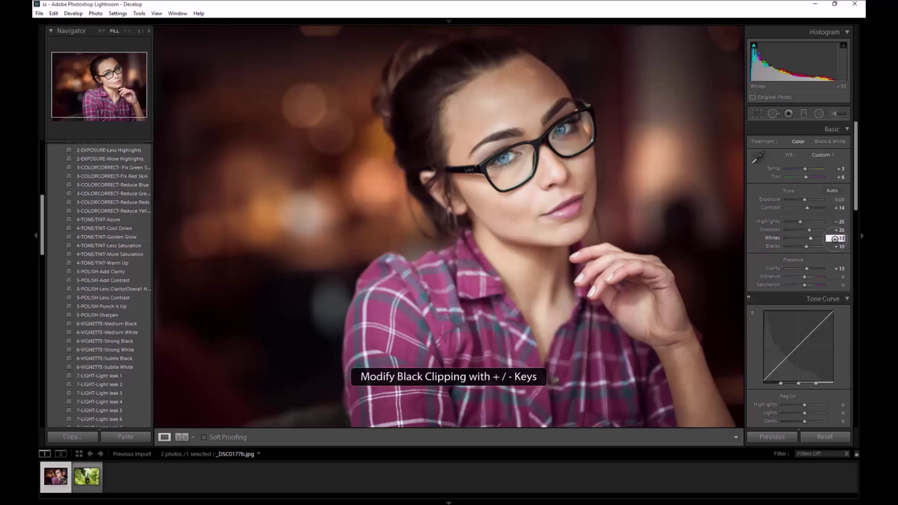
Step: Compare Before and After side by side across the face, then open 20150522-E86A7753-2.jpg
{"action": "key", "text": "backslash"}
{"action": "key", "text": "backslash"}
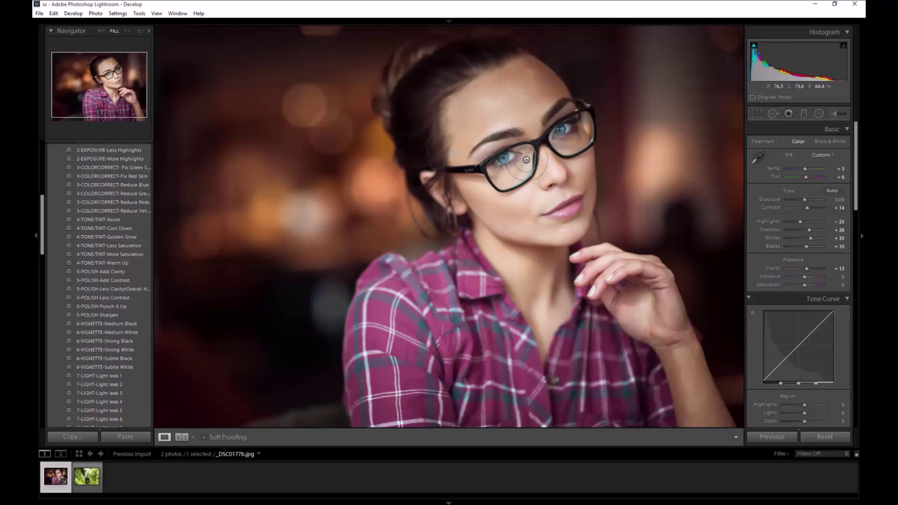
{"action": "key", "text": "y"}
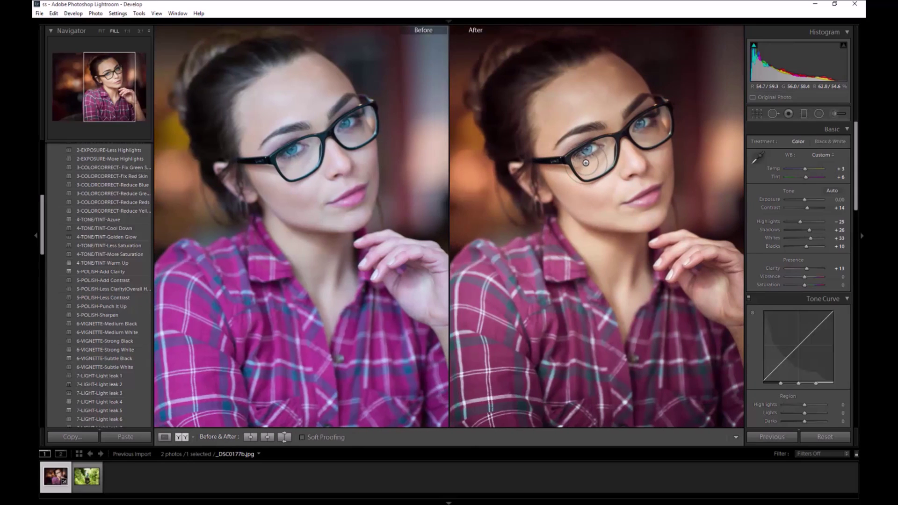
{"action": "left_click_drag", "start_coordinate": [583, 186], "coordinate": [672, 183]}
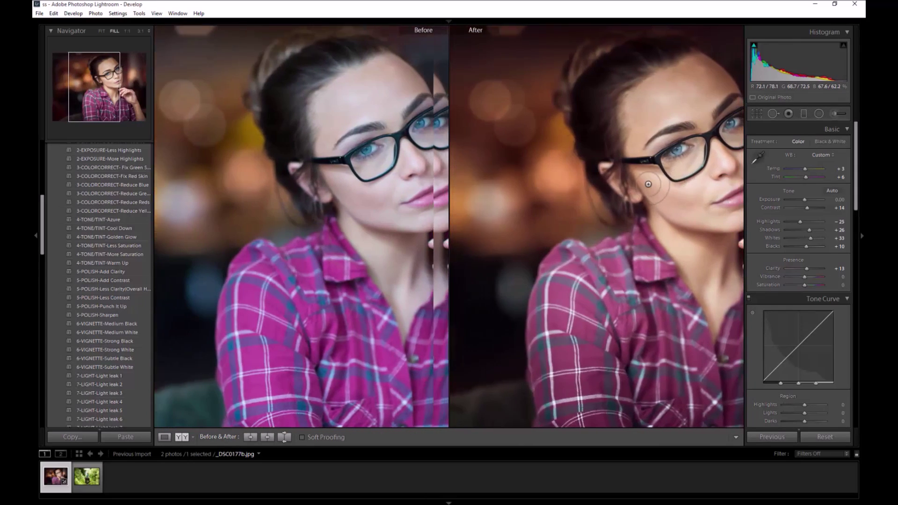
{"action": "left_click_drag", "start_coordinate": [672, 183], "coordinate": [587, 190]}
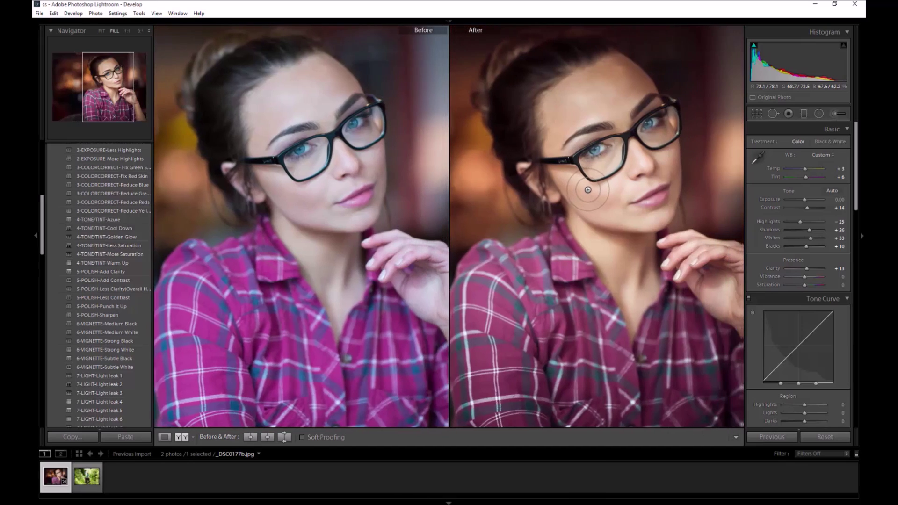
{"action": "key", "text": "y"}
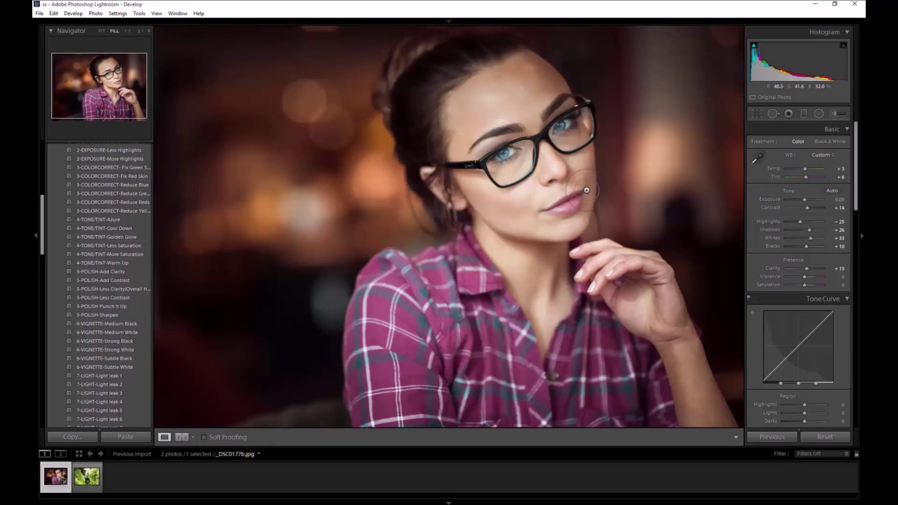
{"action": "left_click", "coordinate": [87, 476]}
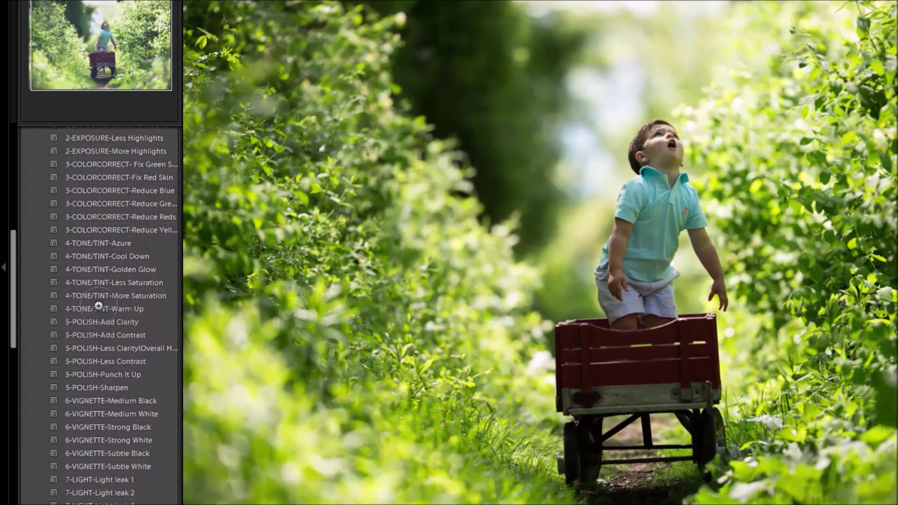
Step: Apply the 9-NOSTALGIC EFFECT-Vintage 1 preset to the wagon photo
{"action": "scroll", "coordinate": [101, 284], "scroll_direction": "down", "scroll_amount": 5}
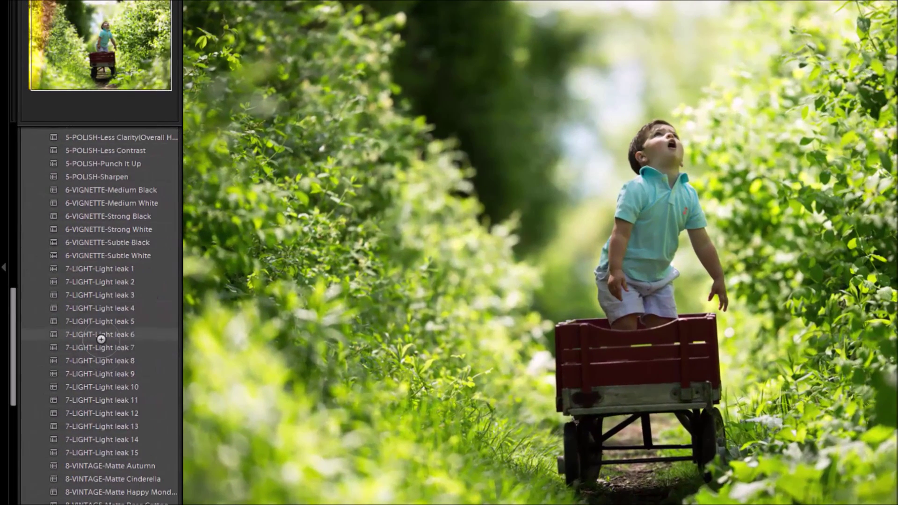
{"action": "scroll", "coordinate": [102, 356], "scroll_direction": "down", "scroll_amount": 3}
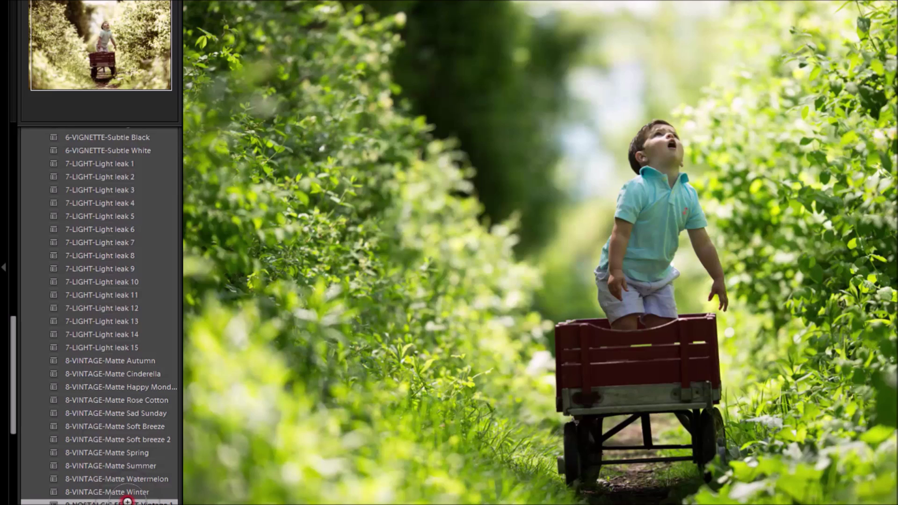
{"action": "left_click", "coordinate": [127, 501]}
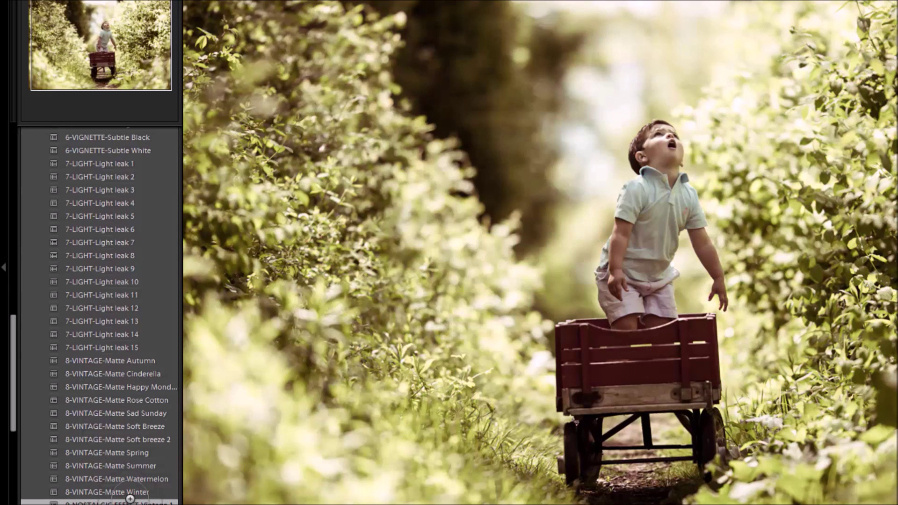
Step: Add the 6-VIGNETTE-Strong Black preset and ease the Post-Crop Vignetting Amount to -54
{"action": "scroll", "coordinate": [90, 283], "scroll_direction": "up", "scroll_amount": 5}
{"action": "scroll", "coordinate": [100, 264], "scroll_direction": "up", "scroll_amount": 3}
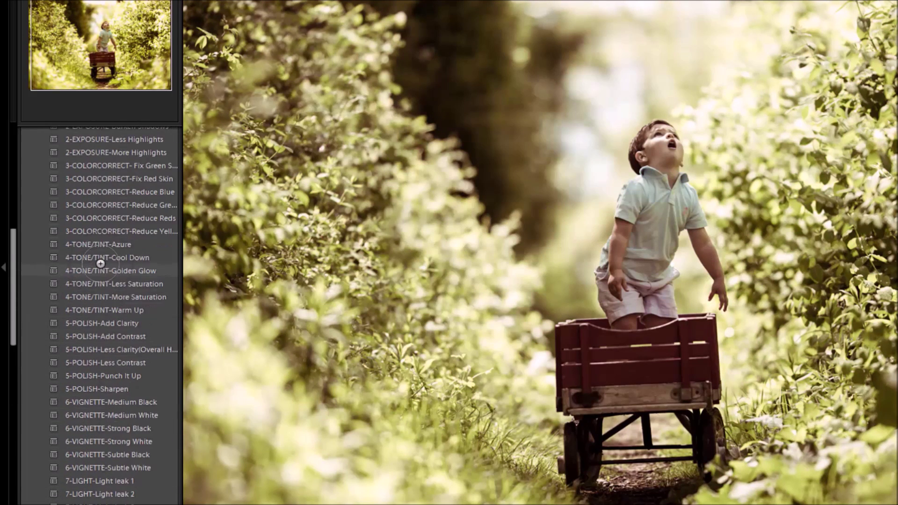
{"action": "scroll", "coordinate": [100, 259], "scroll_direction": "down", "scroll_amount": 5}
{"action": "left_click", "coordinate": [108, 215]}
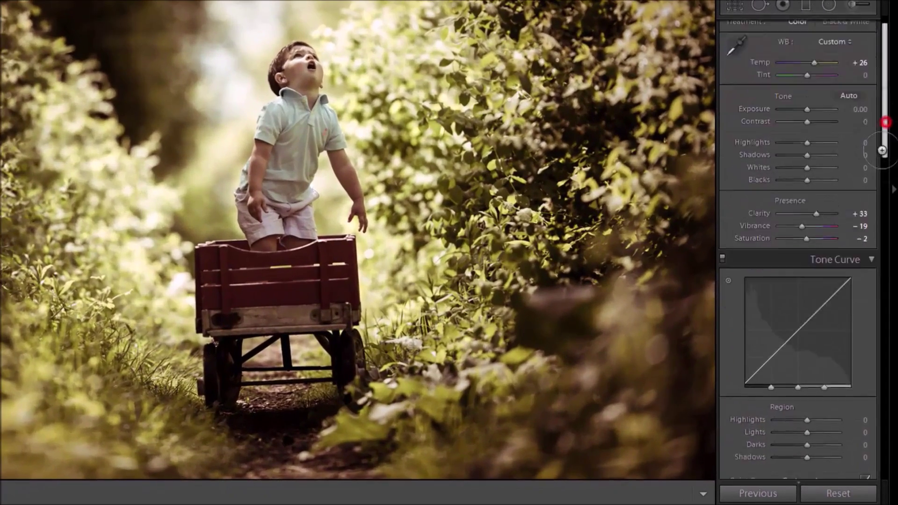
{"action": "left_click_drag", "start_coordinate": [886, 122], "coordinate": [886, 374]}
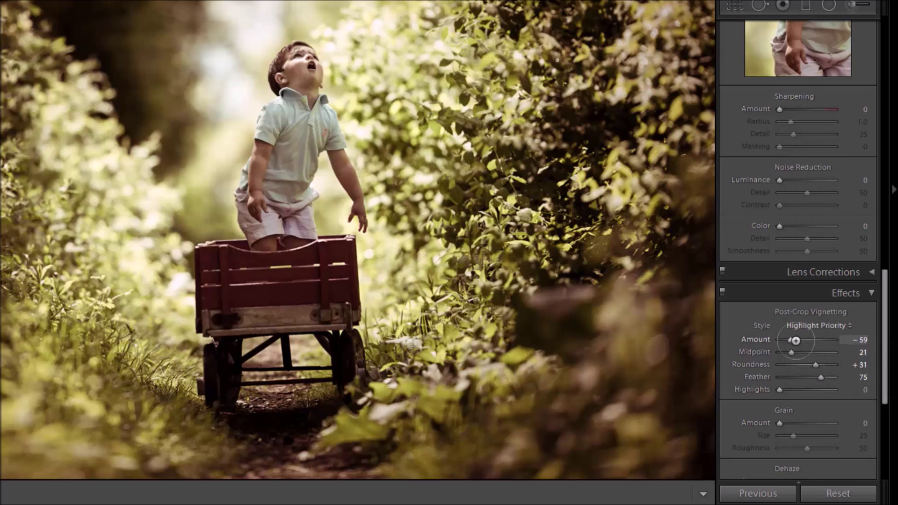
{"action": "left_click_drag", "start_coordinate": [789, 336], "coordinate": [789, 337]}
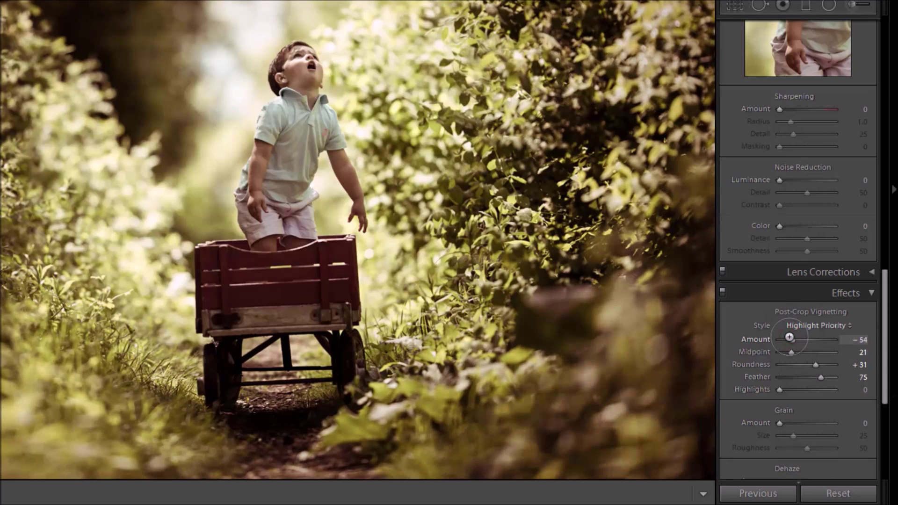
{"action": "left_click_drag", "start_coordinate": [884, 327], "coordinate": [885, 75]}
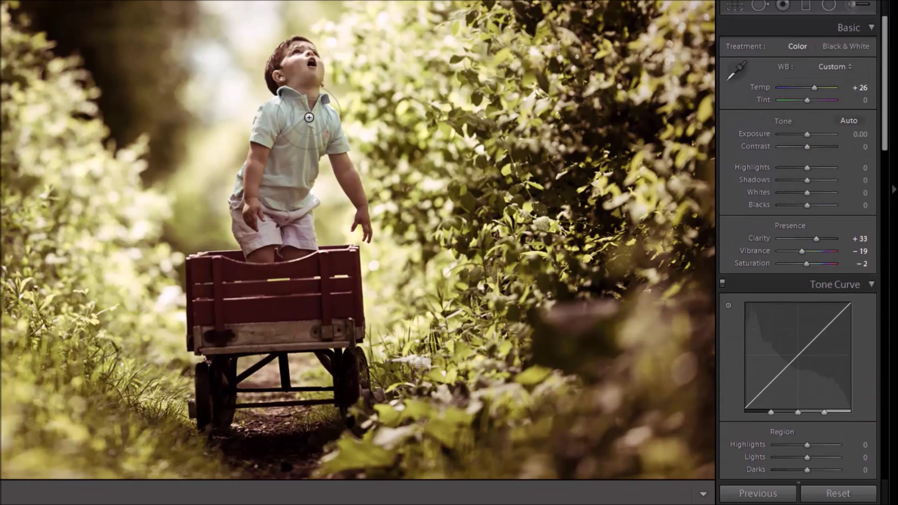
{"action": "left_click", "coordinate": [853, 5]}
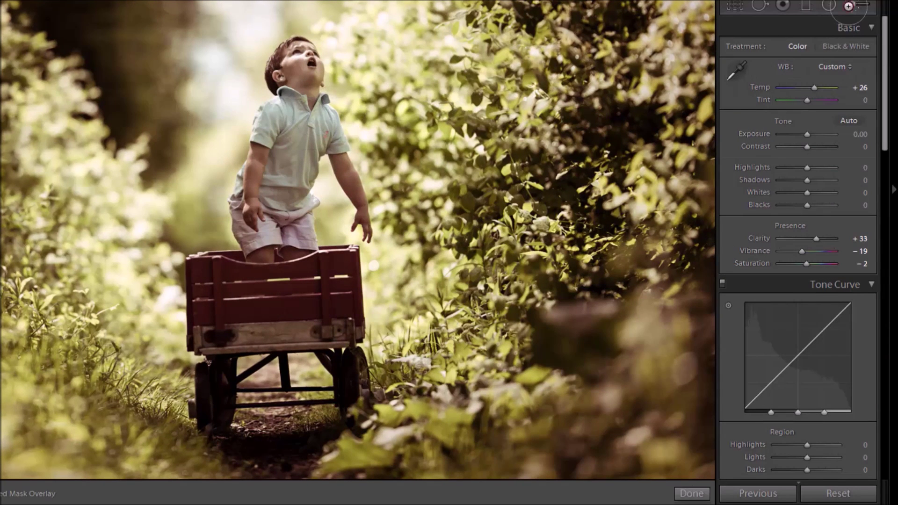
Step: Paint a LIGHT-Brighten brush adjustment over the boy and wagon
{"action": "left_click", "coordinate": [801, 48]}
{"action": "left_click", "coordinate": [668, 470]}
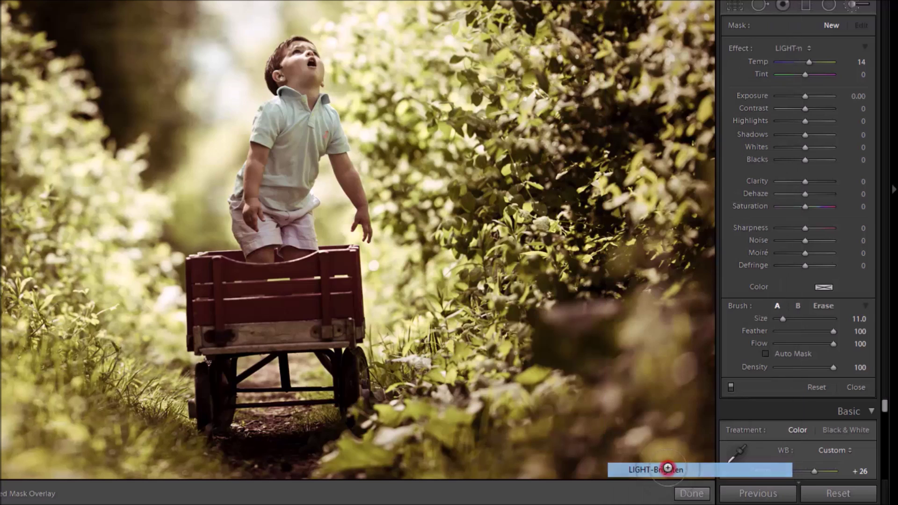
{"action": "scroll", "coordinate": [293, 94], "scroll_direction": "up", "scroll_amount": 2}
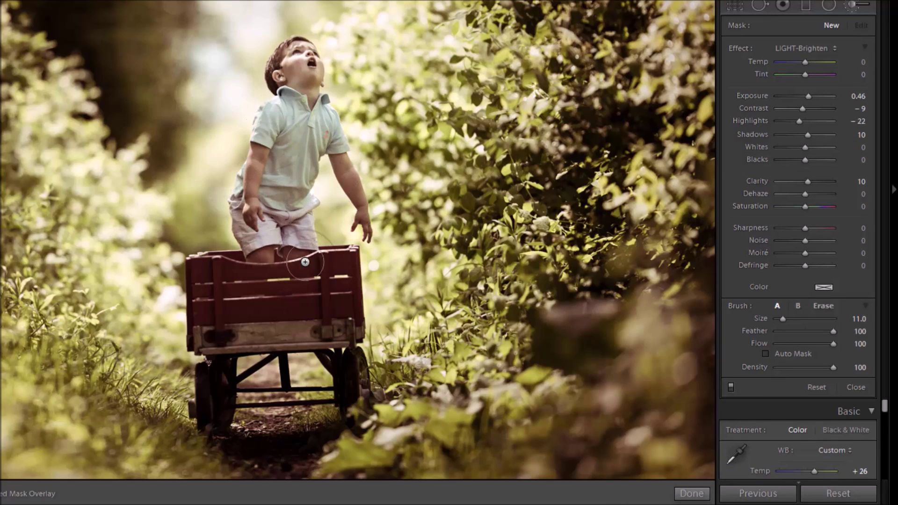
{"action": "left_click_drag", "start_coordinate": [360, 337], "coordinate": [304, 252]}
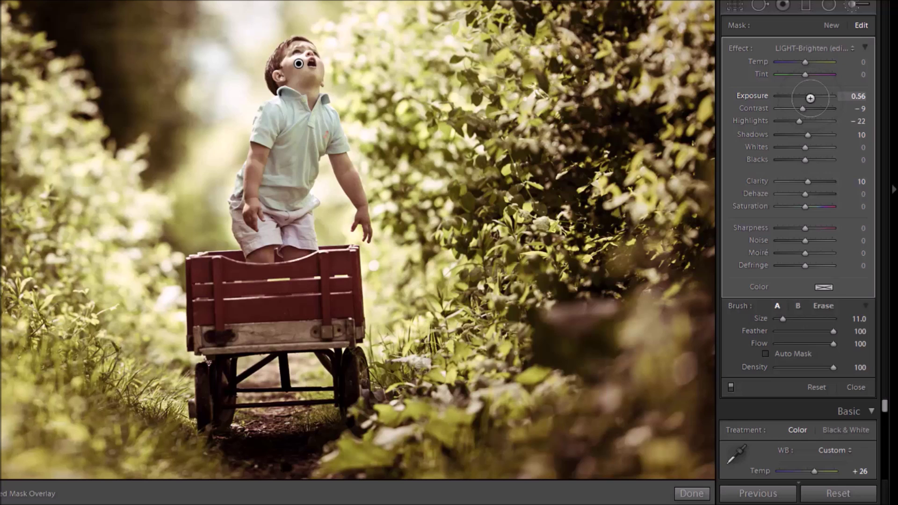
Step: Start a separate brush adjustment with the COLOR-Aqua effect
{"action": "left_click", "coordinate": [831, 25]}
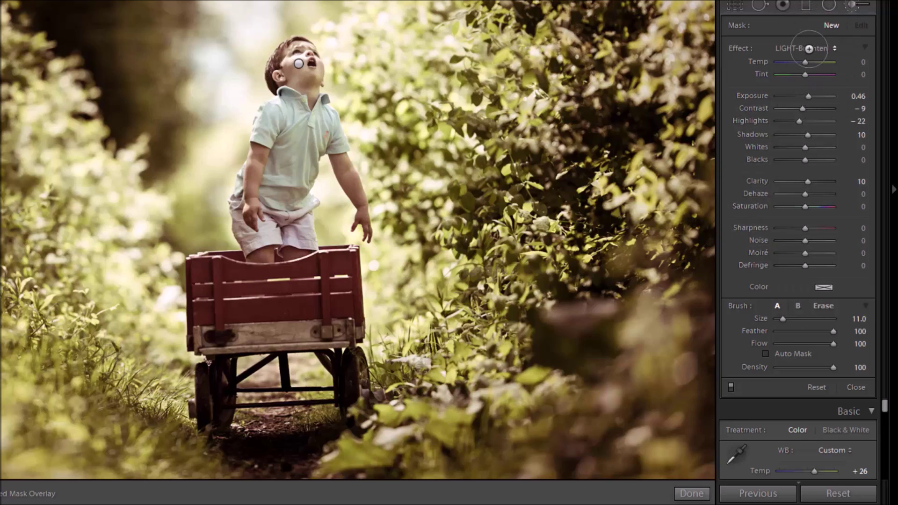
{"action": "left_click", "coordinate": [809, 47]}
{"action": "left_click", "coordinate": [674, 193]}
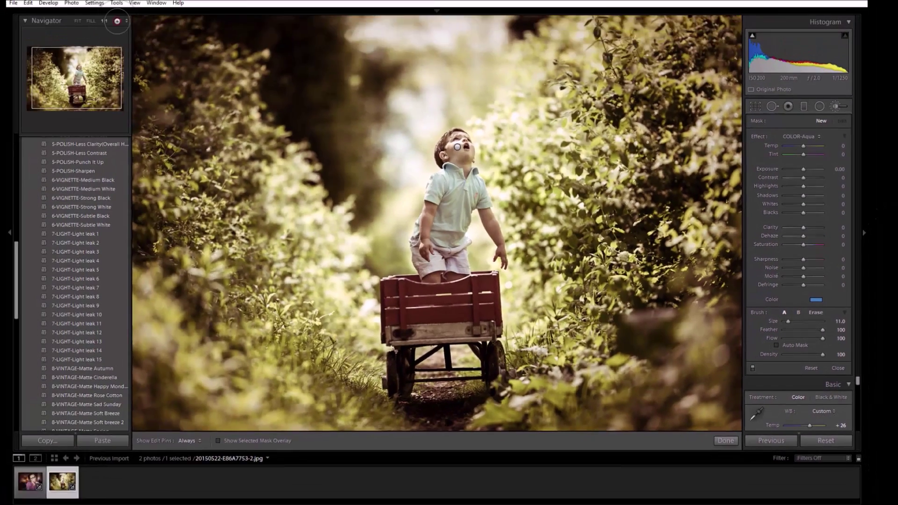
Step: At 3:1 zoom, paint aqua over the shirt's sleeve, chest and shoulder
{"action": "key", "text": "z"}
{"action": "key", "text": "bracketleft"}
{"action": "mouse_move", "coordinate": [397, 154]}
{"action": "left_mouse_down"}
{"action": "mouse_move", "coordinate": [396, 176]}
{"action": "mouse_move", "coordinate": [428, 110]}
{"action": "mouse_move", "coordinate": [444, 177]}
{"action": "left_mouse_up"}
{"action": "mouse_move", "coordinate": [472, 213]}
{"action": "left_mouse_down"}
{"action": "mouse_move", "coordinate": [520, 113]}
{"action": "mouse_move", "coordinate": [560, 190]}
{"action": "mouse_move", "coordinate": [539, 142]}
{"action": "mouse_move", "coordinate": [502, 195]}
{"action": "left_mouse_up"}
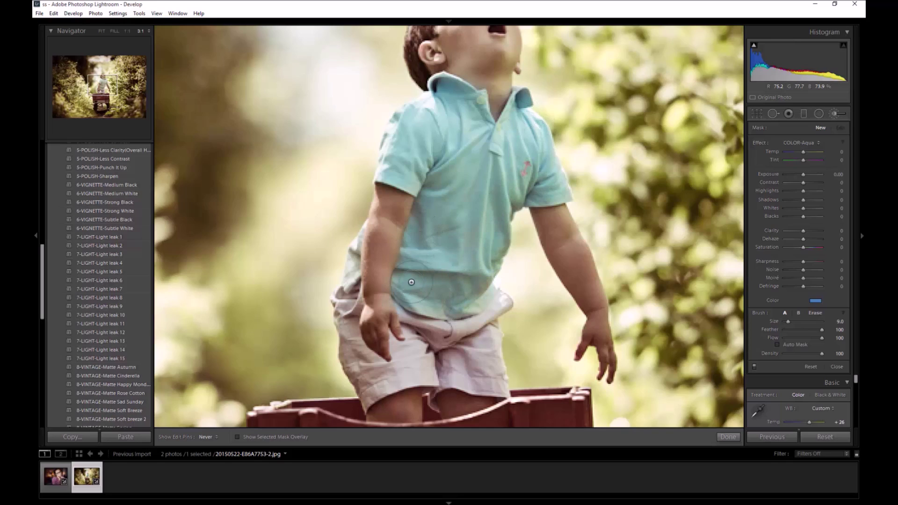
{"action": "left_click_drag", "start_coordinate": [420, 317], "coordinate": [418, 323]}
Step: Erase aqua spill past the shirt edges with a smaller brush and touch up the left edge
{"action": "key", "text": "alt"}
{"action": "key", "text": "h"}
{"action": "left_click_drag", "start_coordinate": [421, 312], "coordinate": [411, 290]}
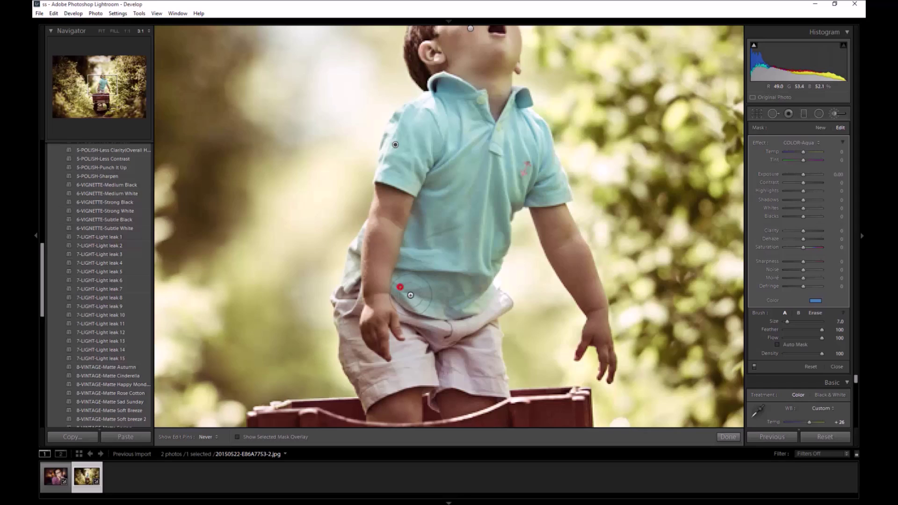
{"action": "key", "text": "bracketleft"}
{"action": "key", "text": "bracketleft"}
{"action": "key", "text": "bracketleft"}
{"action": "left_click", "coordinate": [349, 266]}
{"action": "left_click_drag", "start_coordinate": [349, 267], "coordinate": [349, 279]}
{"action": "key", "text": "h"}
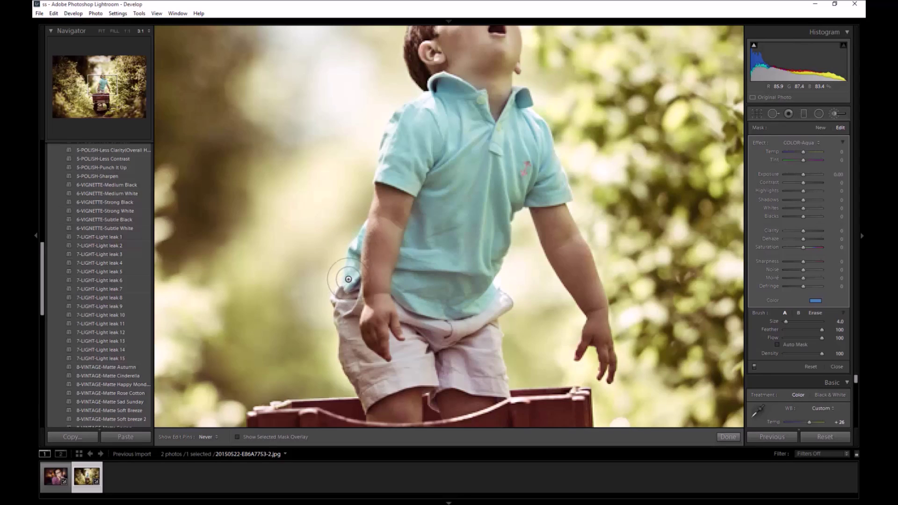
{"action": "left_click_drag", "start_coordinate": [357, 227], "coordinate": [355, 243]}
{"action": "key", "text": "h"}
{"action": "key", "text": "h"}
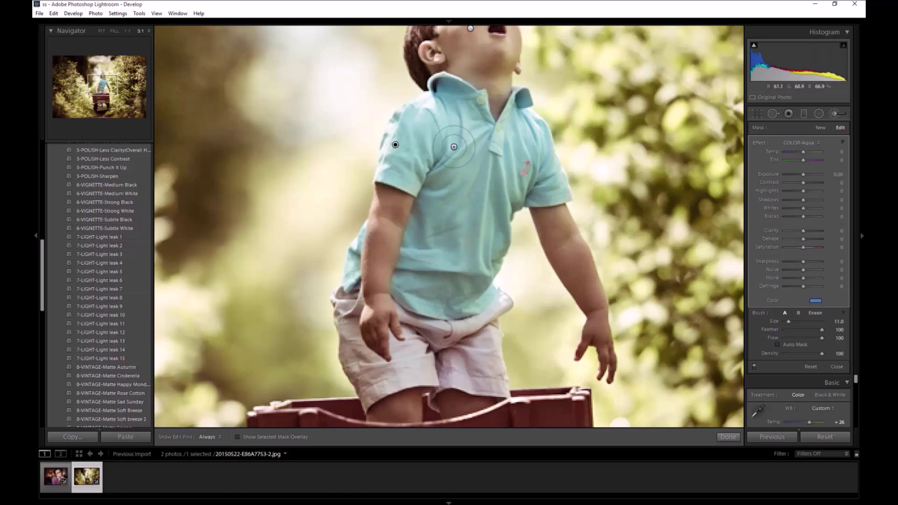
Step: Finish brushing, zoom out to the whole scene and briefly compare with the original
{"action": "scroll", "coordinate": [489, 173], "scroll_direction": "up", "scroll_amount": 5}
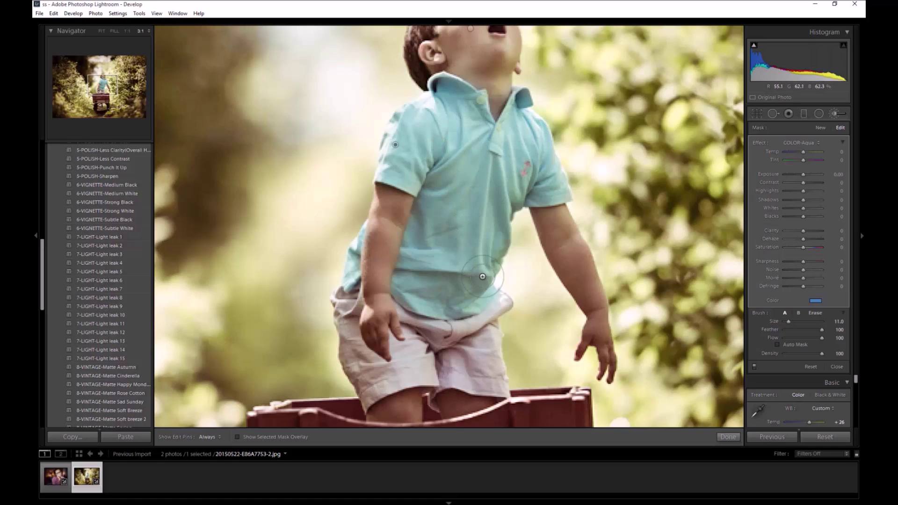
{"action": "left_click", "coordinate": [728, 437]}
{"action": "left_click", "coordinate": [587, 211]}
{"action": "key", "text": "backslash"}
{"action": "key", "text": "backslash"}
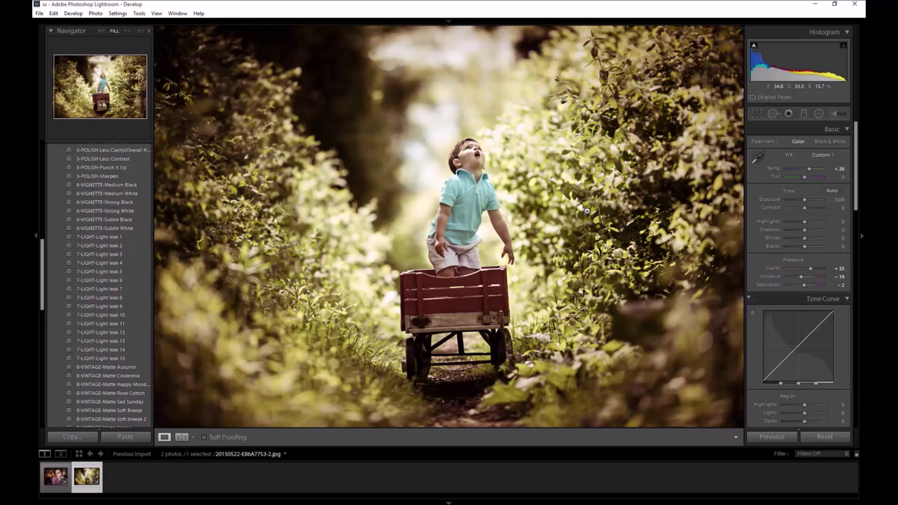
Step: Apply the 4-TONE/TINT-Warm Up preset and view Before & After side by side
{"action": "scroll", "coordinate": [106, 248], "scroll_direction": "up", "scroll_amount": 3}
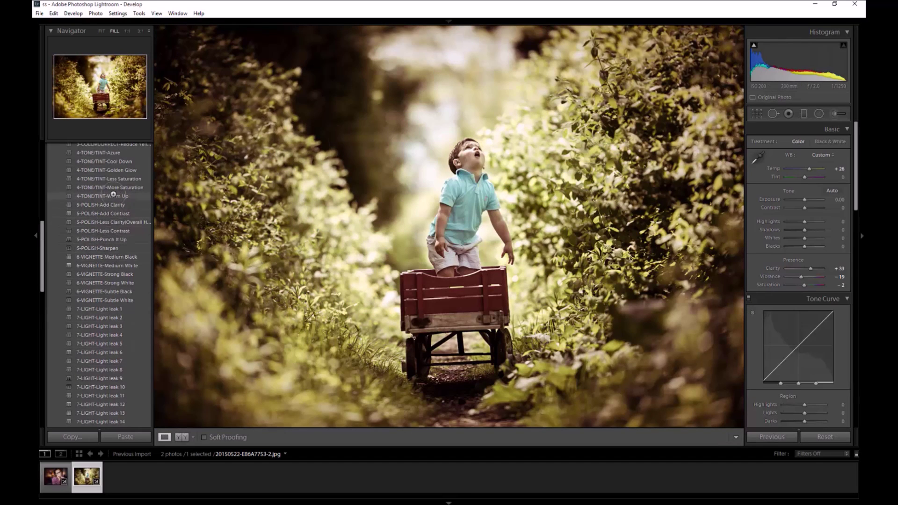
{"action": "left_click", "coordinate": [114, 195]}
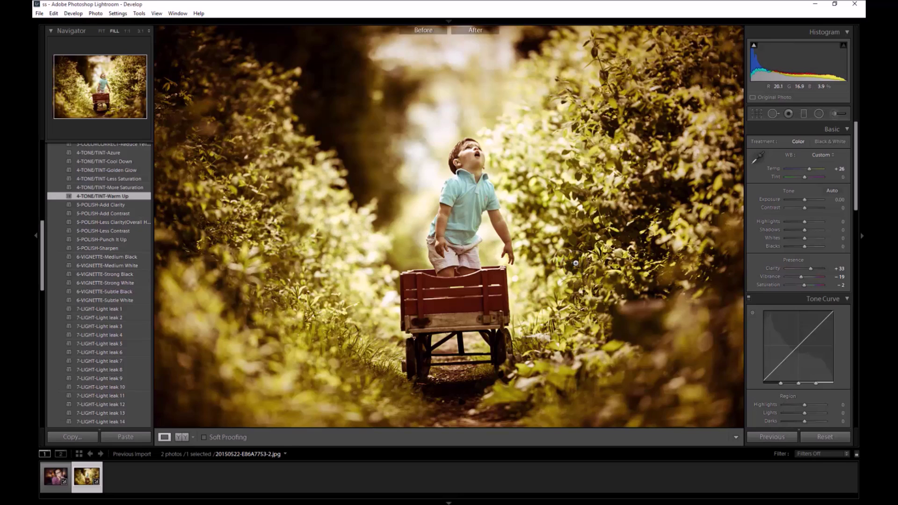
{"action": "key", "text": "y"}
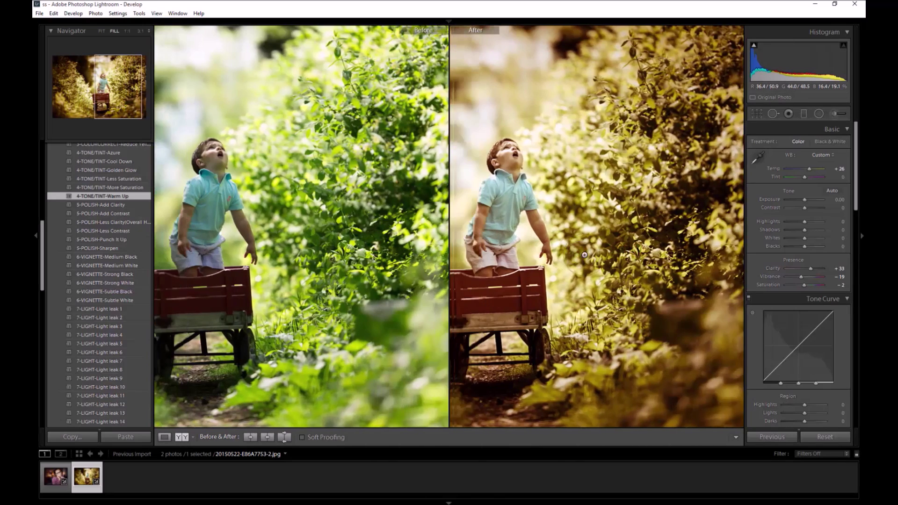